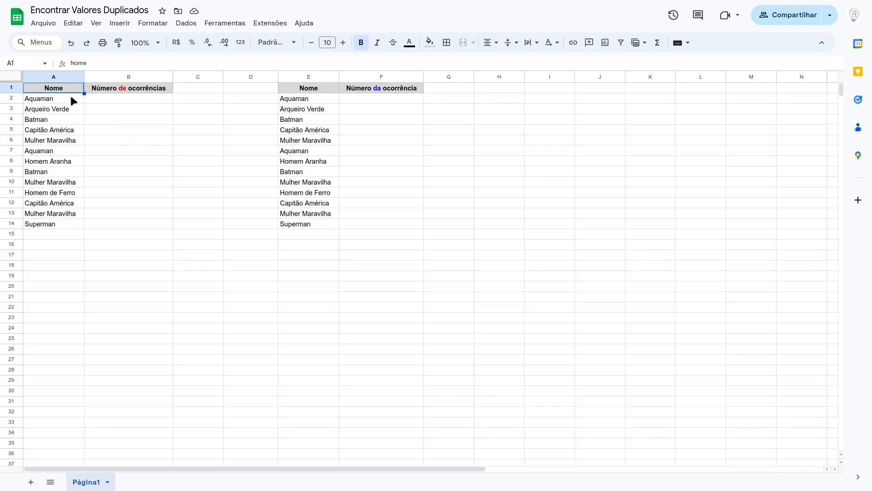
Step: Select the name list A2:A14 to show the range whose duplicates will be counted
drag(71, 97, 55, 223)
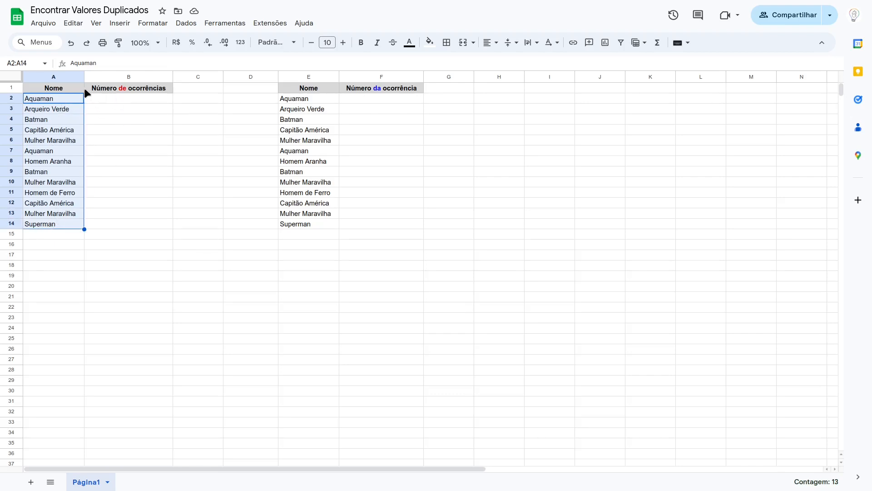
click(141, 100)
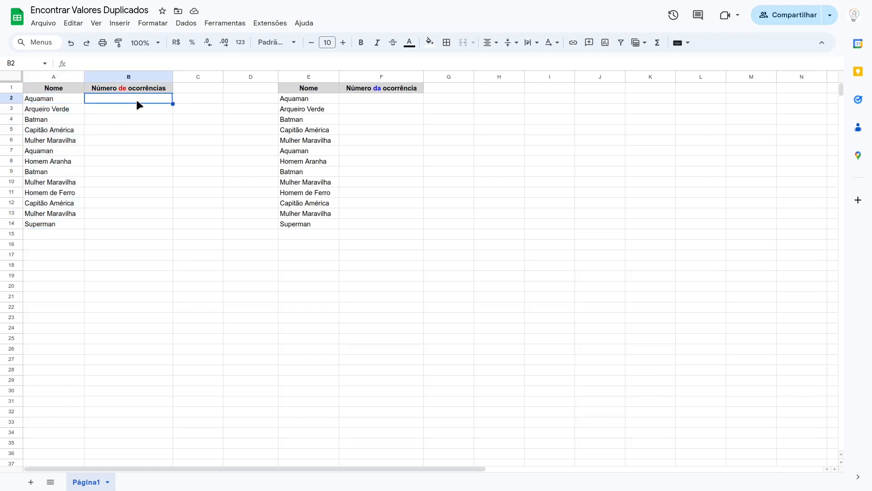
click(67, 102)
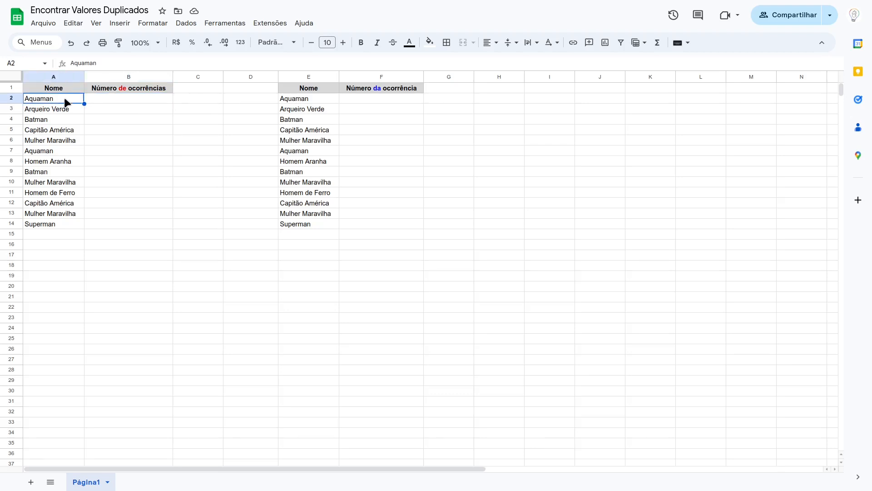
drag(67, 102, 64, 224)
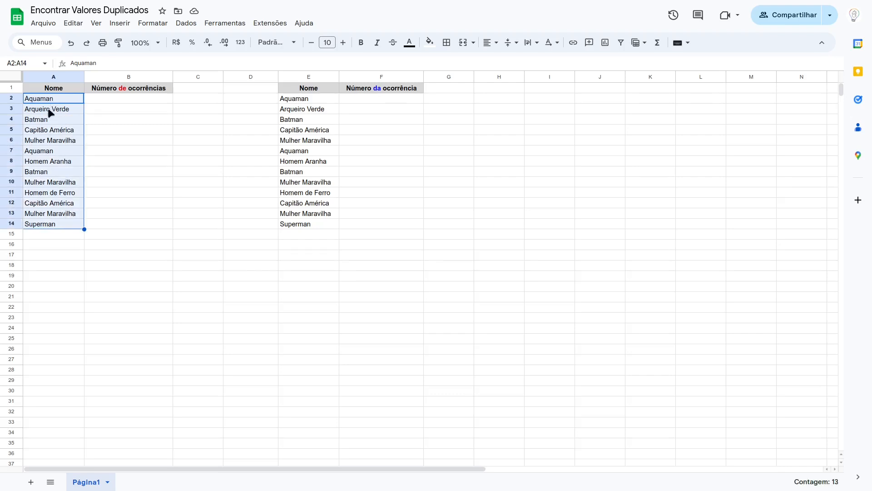
click(124, 97)
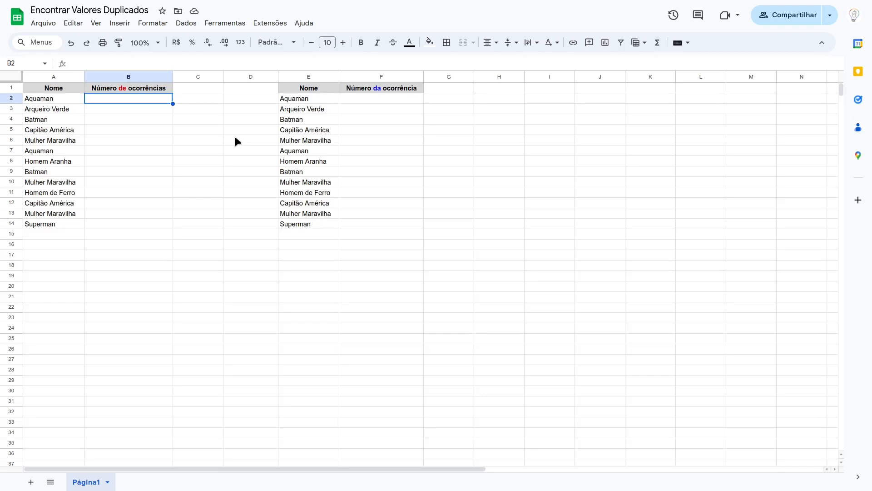
Step: In B2, enter =CONT.SE($A$2:$A$14;A2) and accept the suggested autofill down the column to B14
text(=CON)
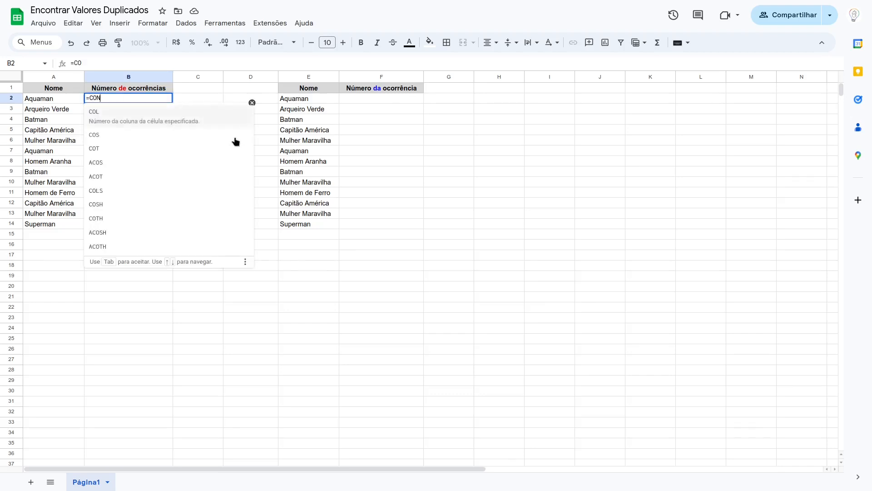
text(T.SE)
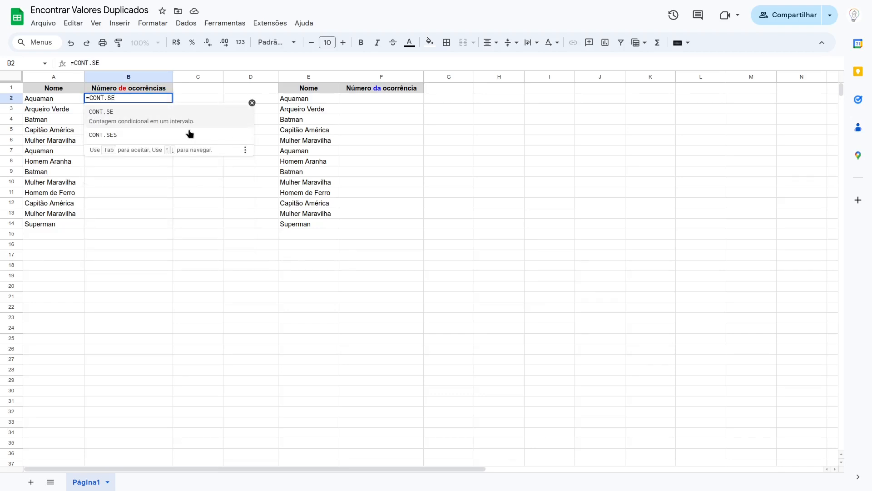
click(150, 118)
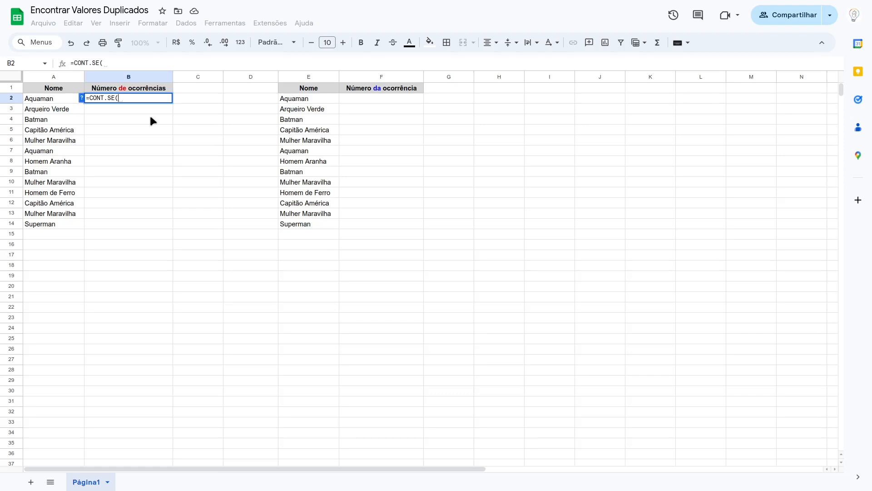
click(80, 97)
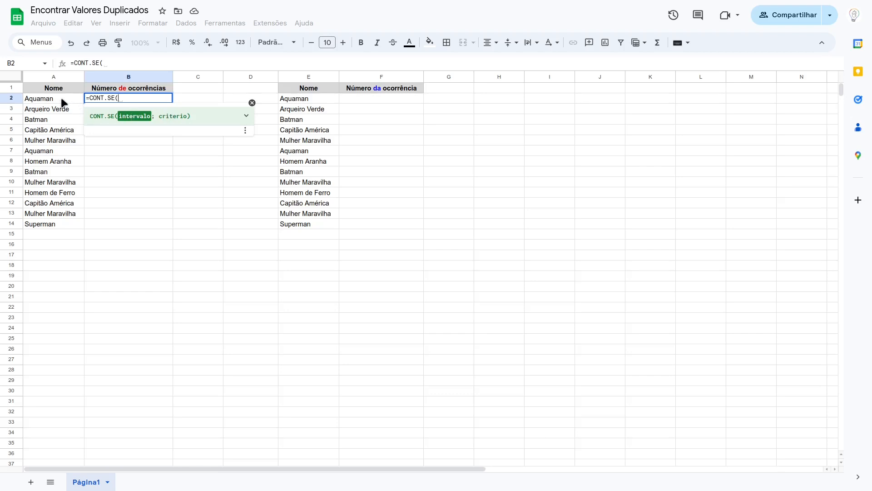
drag(63, 101, 56, 223)
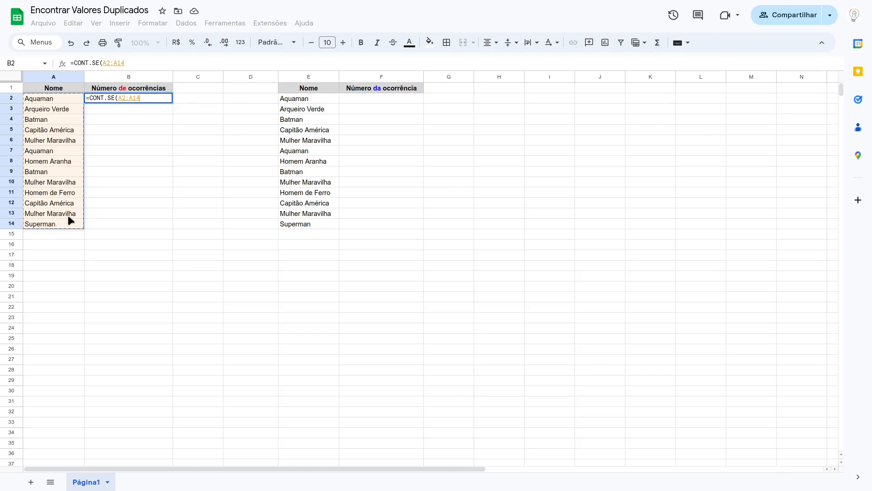
key(F4)
text(;)
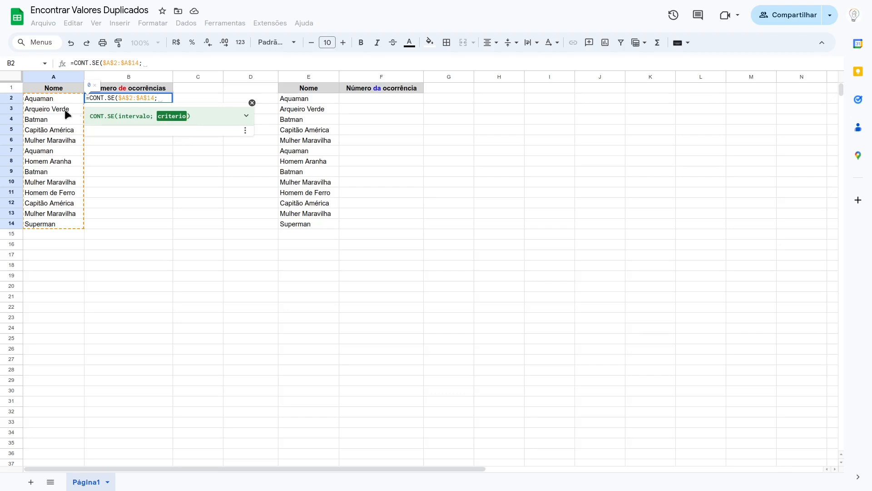
click(42, 100)
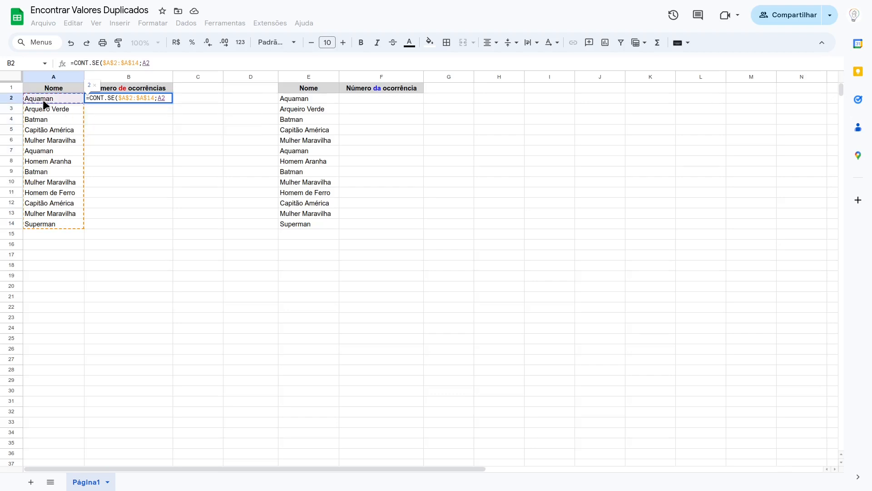
text())
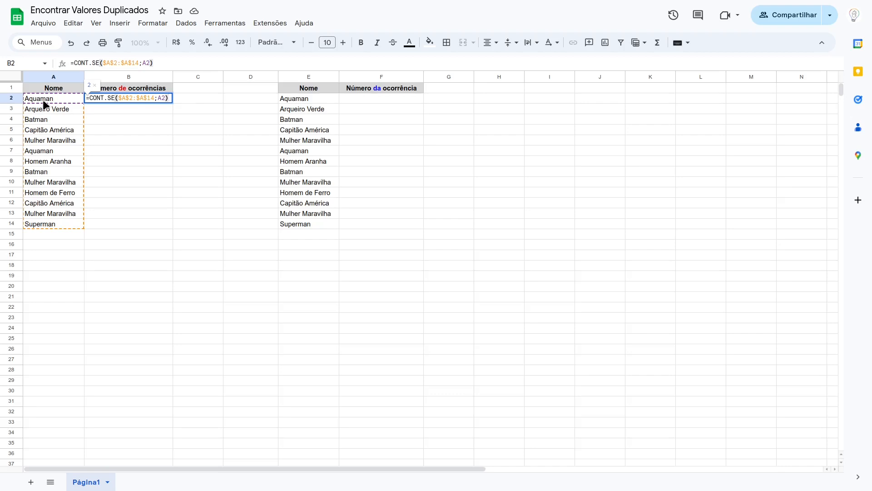
key(Return)
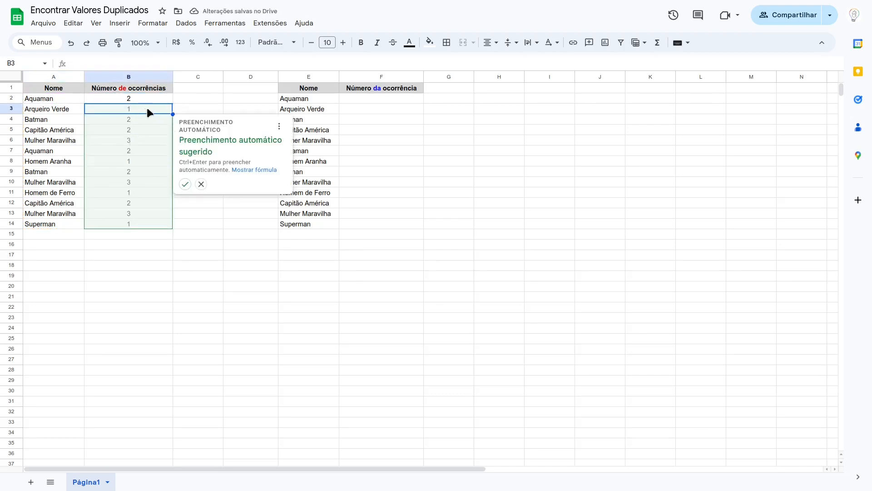
click(185, 184)
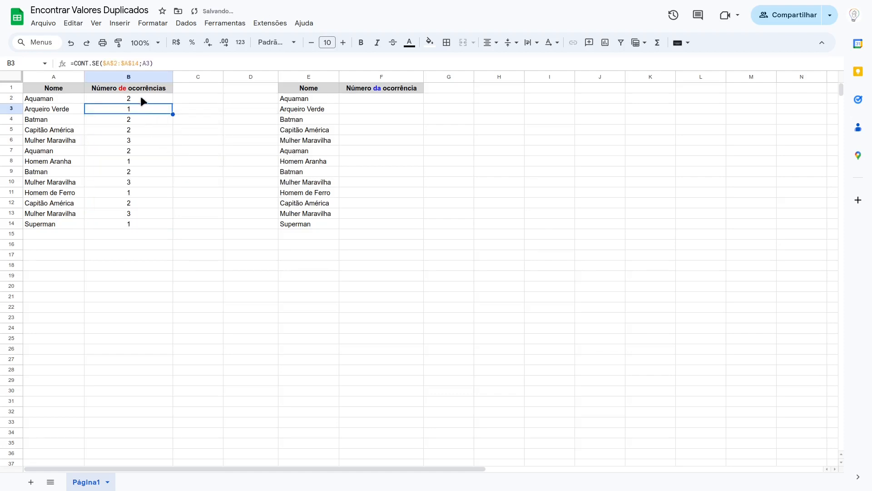
Step: Compare the names with their counts and inspect the counting formulas in B6 and B2
click(59, 98)
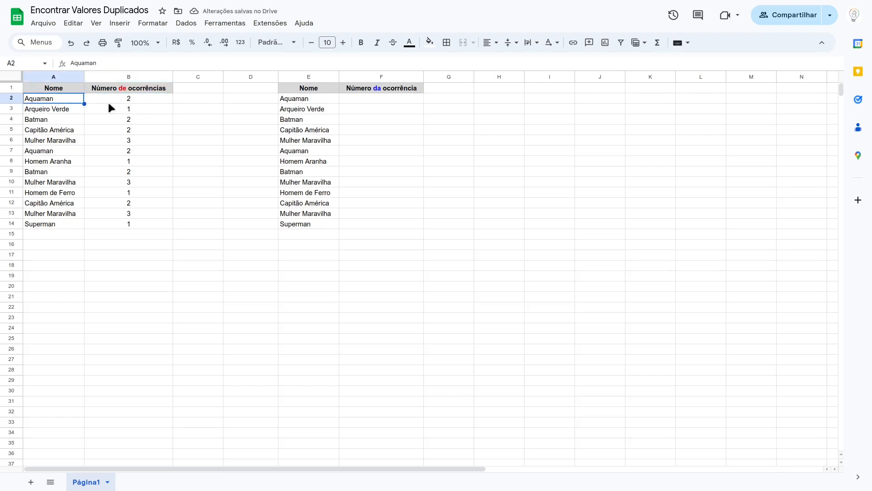
ctrl+click(58, 153)
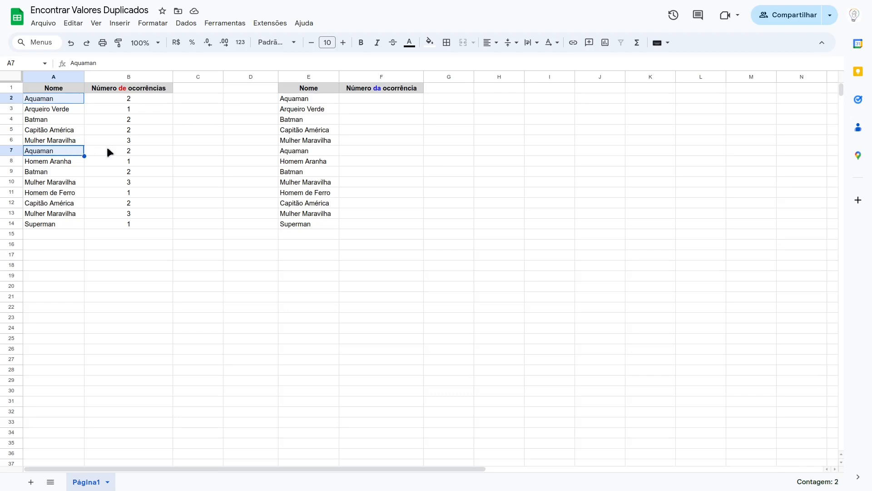
click(70, 141)
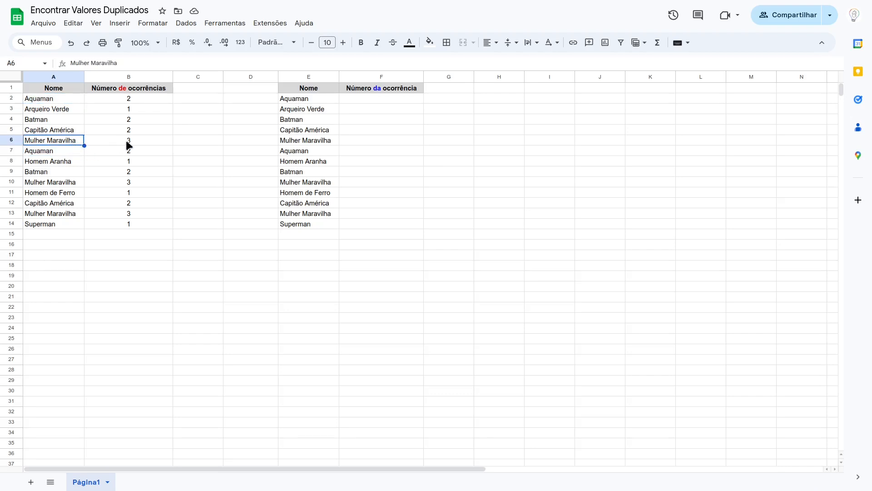
click(128, 145)
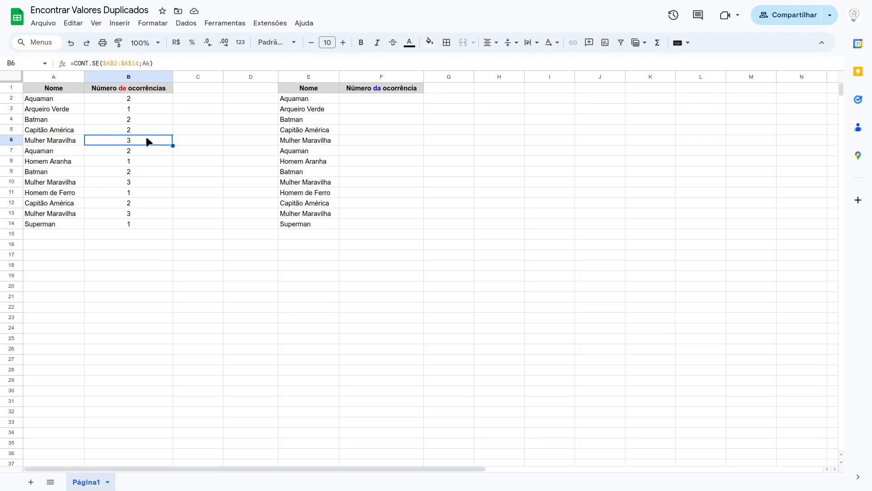
click(137, 99)
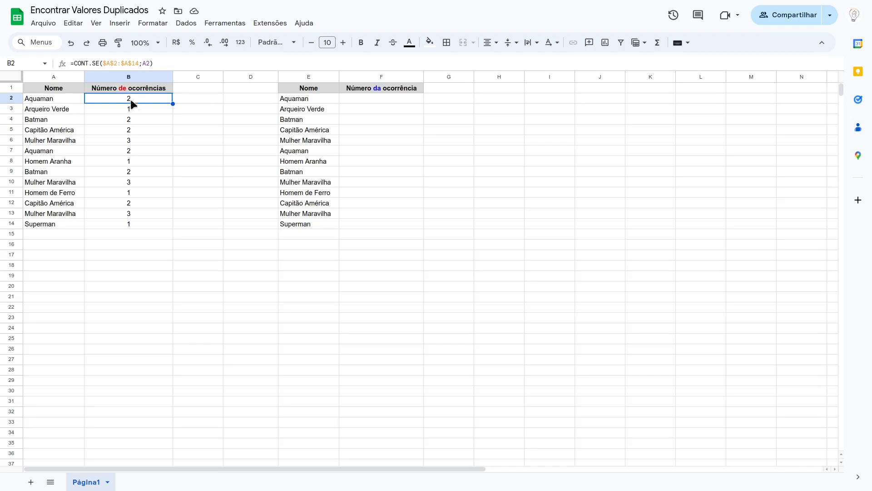
click(59, 97)
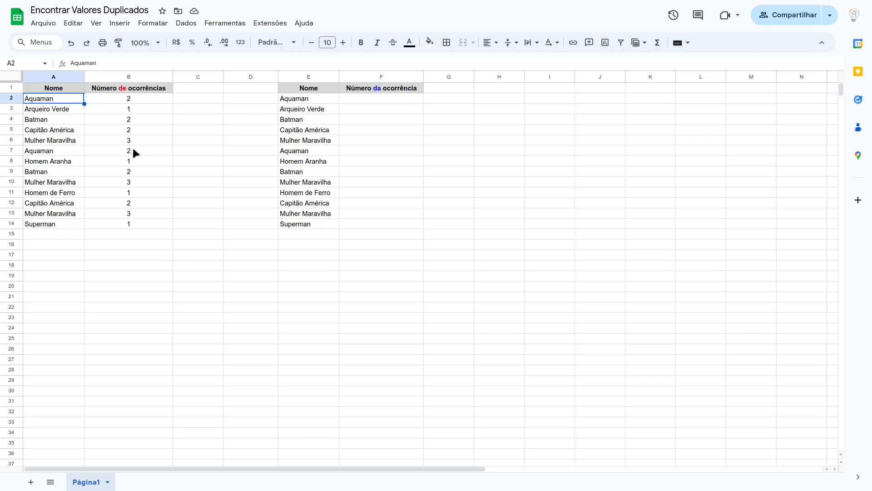
click(133, 97)
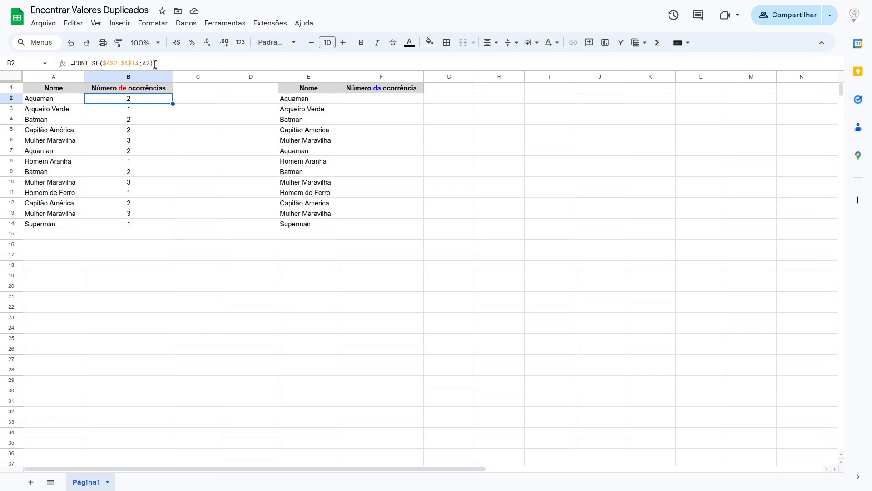
click(128, 64)
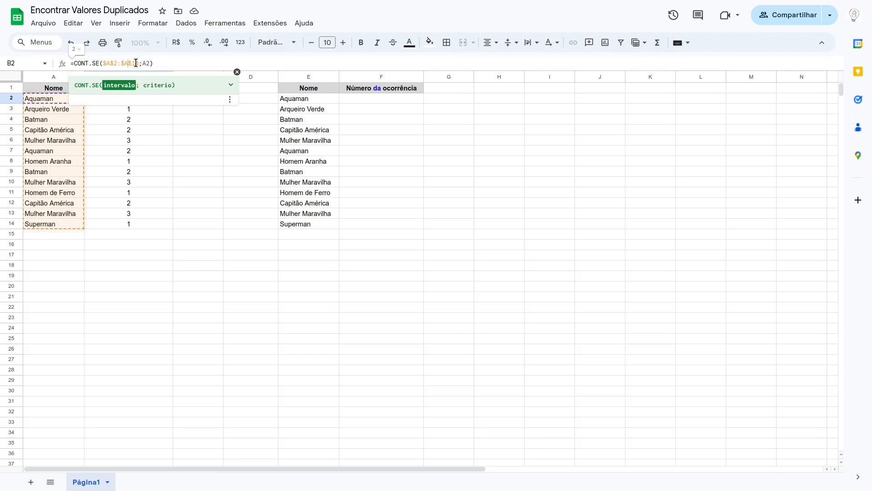
click(237, 72)
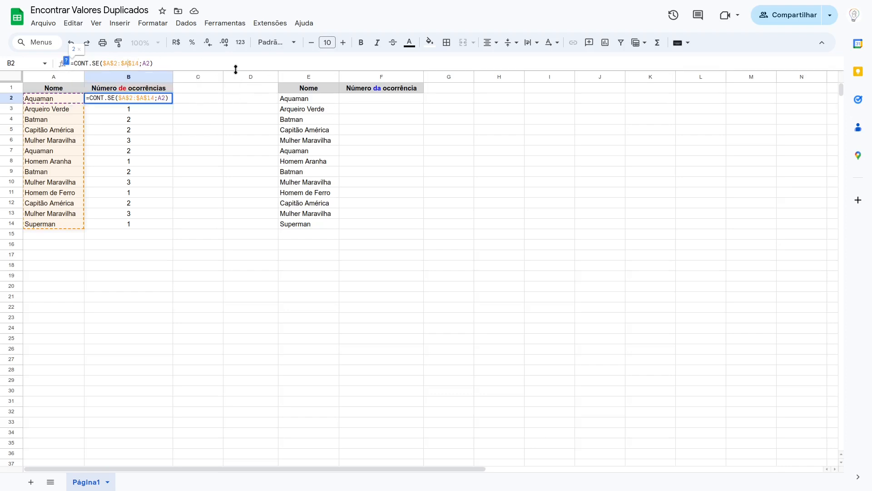
Step: In F2, enter =CONT.SE($E$2:$E2;E2) for a running occurrence number and accept the suggested autofill down to F14
click(368, 101)
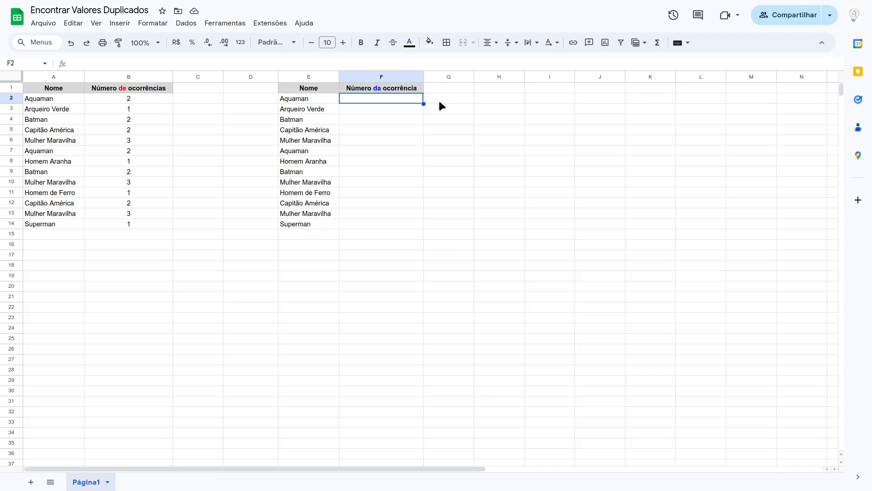
text(=CONT.)
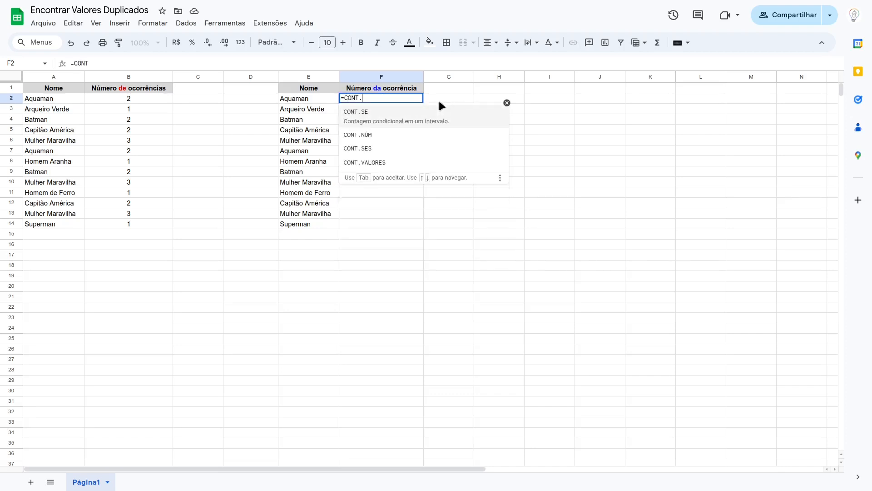
click(399, 121)
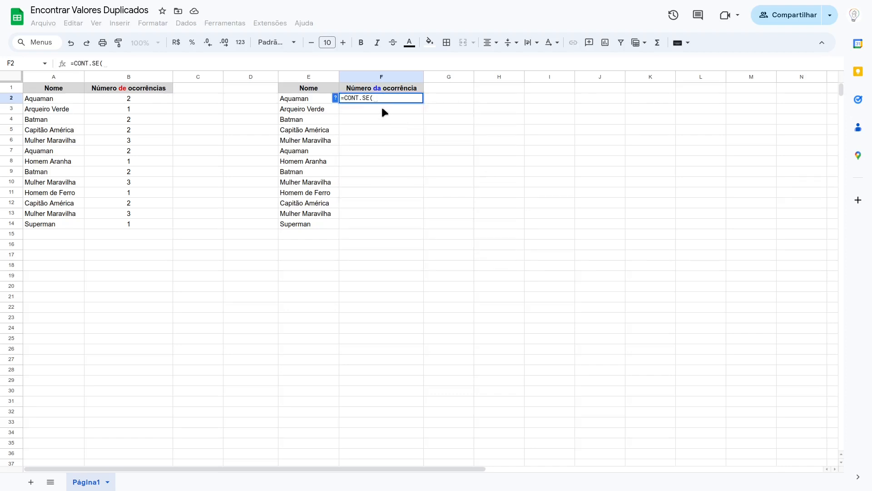
click(336, 98)
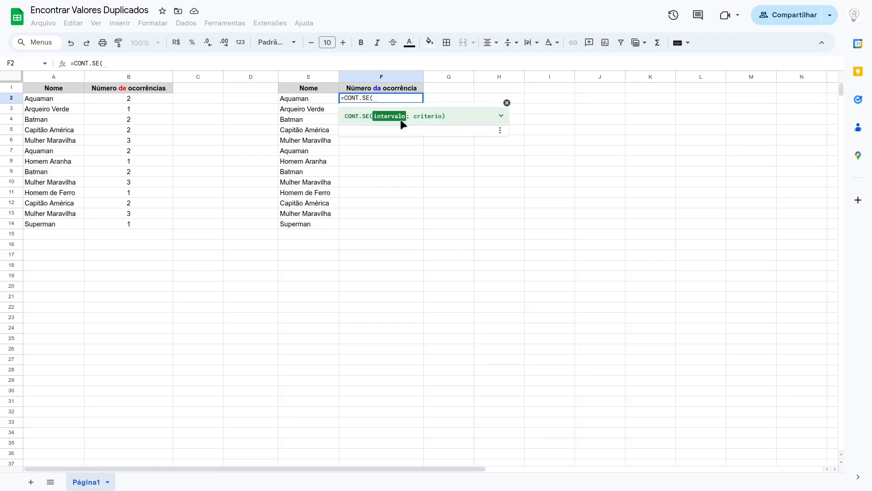
click(318, 101)
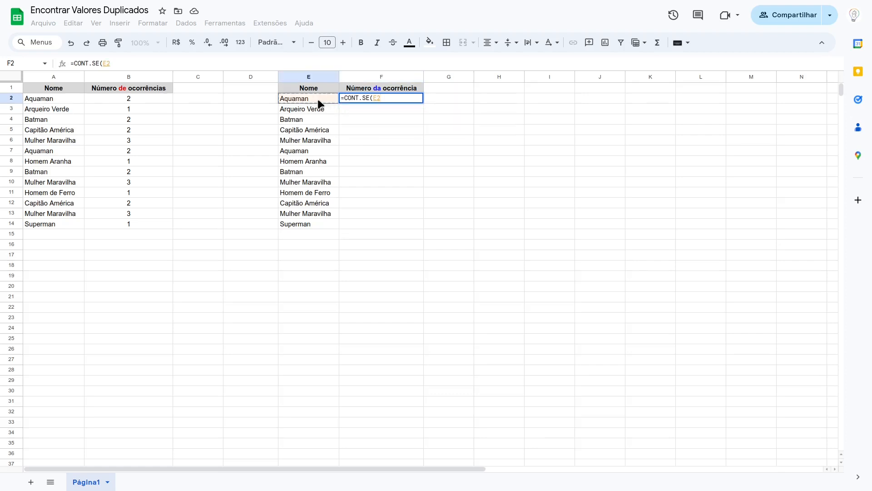
key(F4)
text(:$)
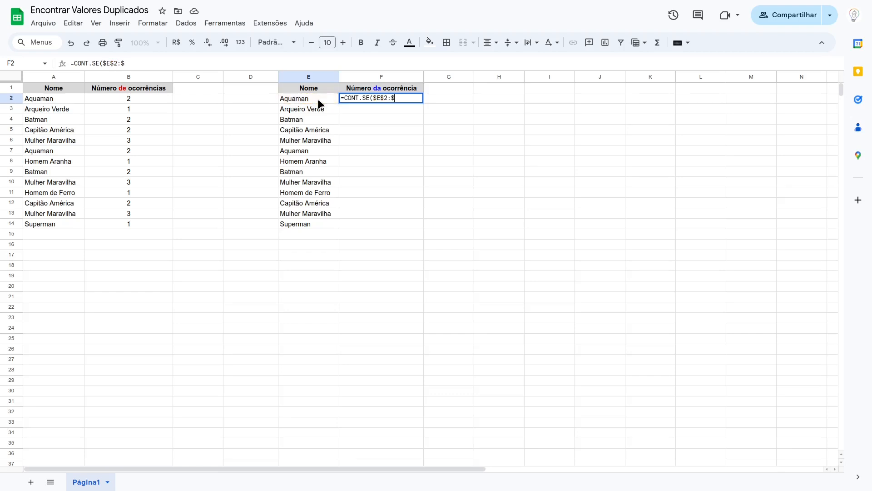
text(E2)
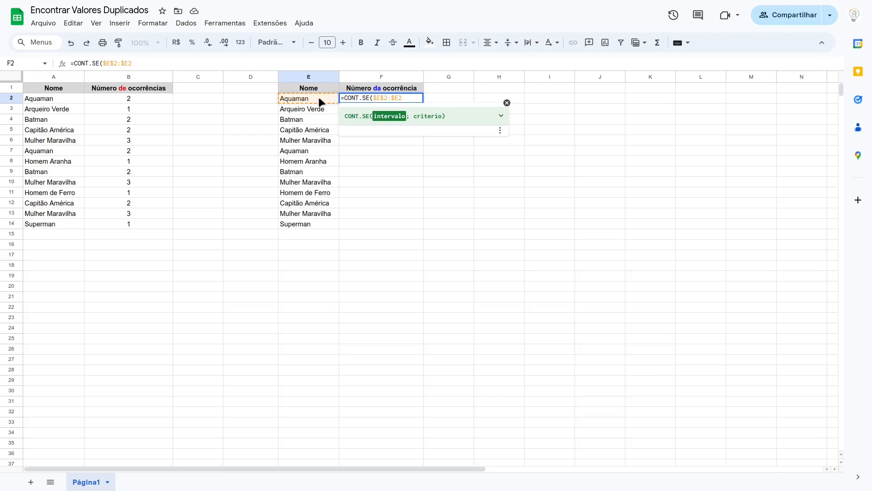
text(;)
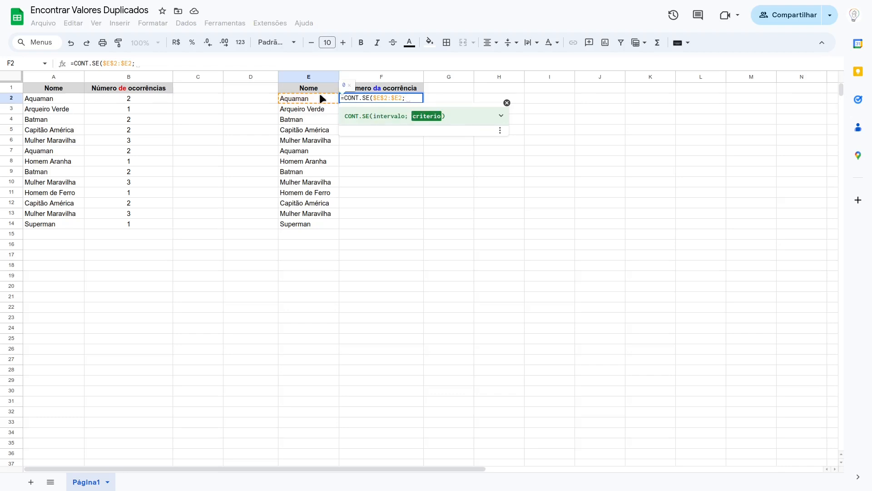
click(318, 96)
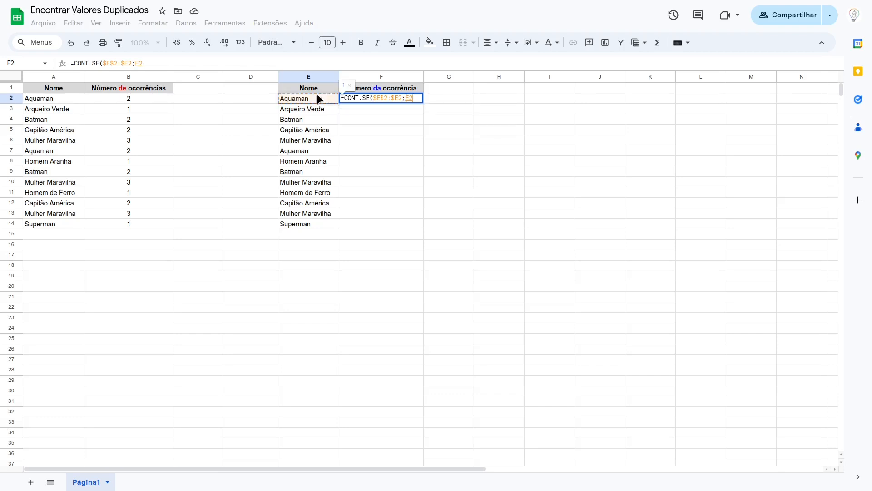
text())
key(Return)
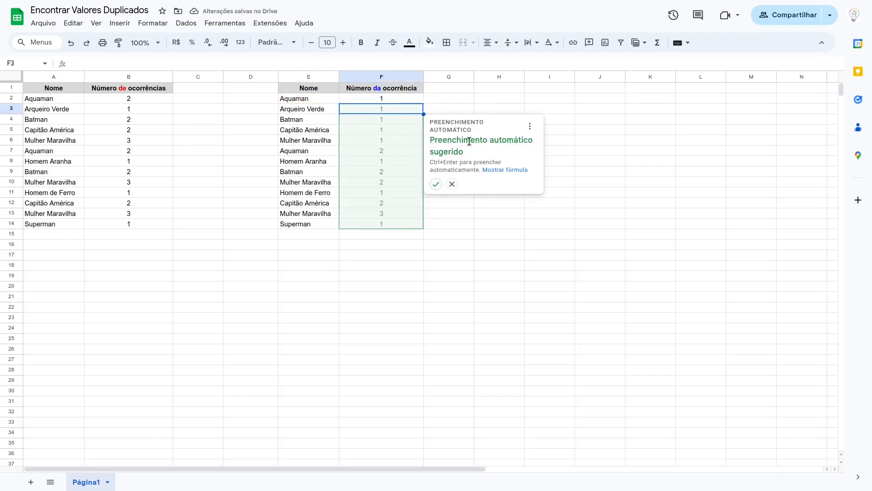
click(435, 184)
click(385, 99)
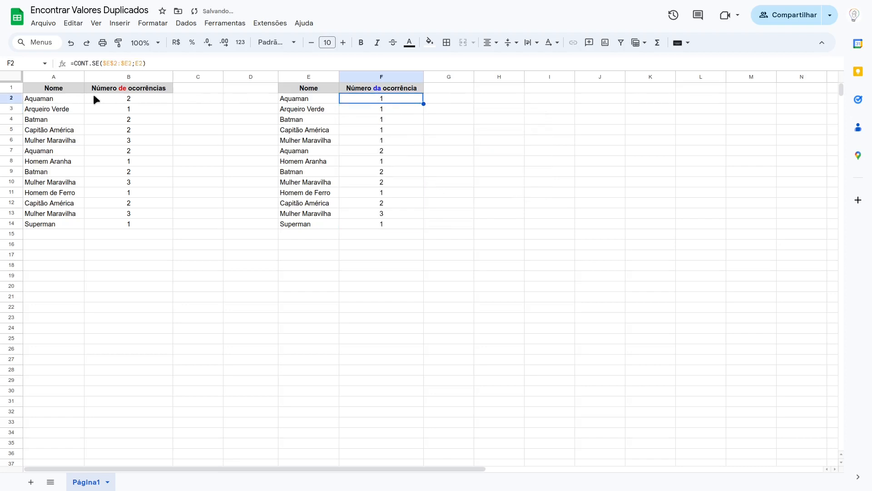
Step: Inspect the counting formulas in B2, F2, F3 and F7 and the name range E2:E14
click(128, 98)
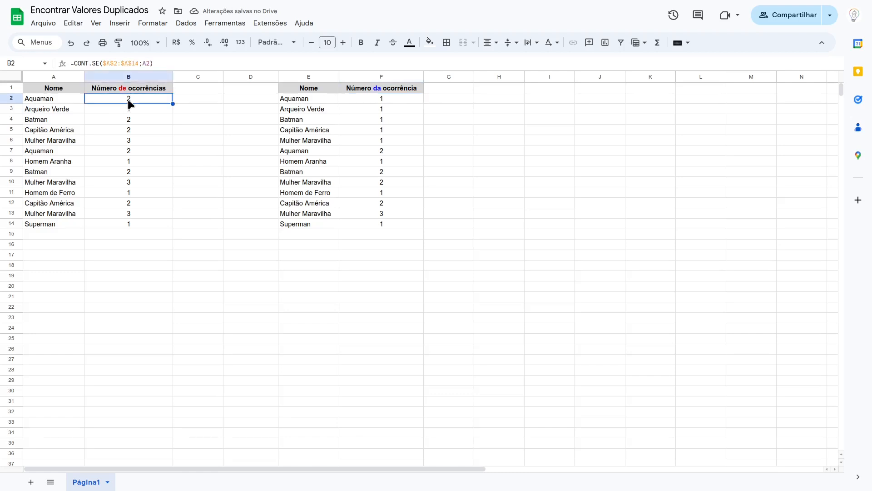
click(122, 63)
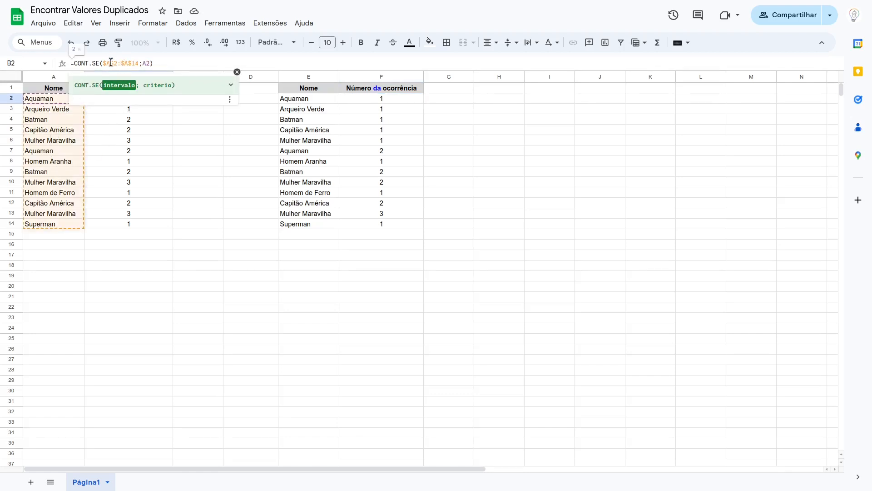
click(377, 98)
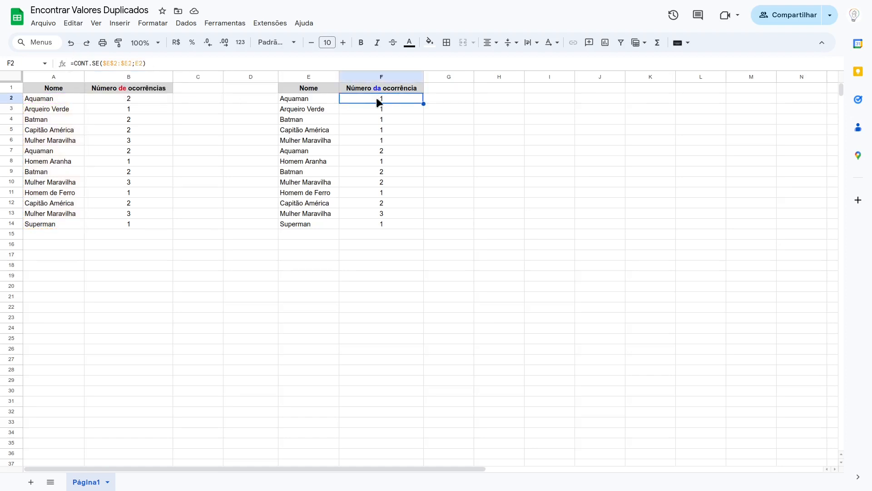
click(126, 63)
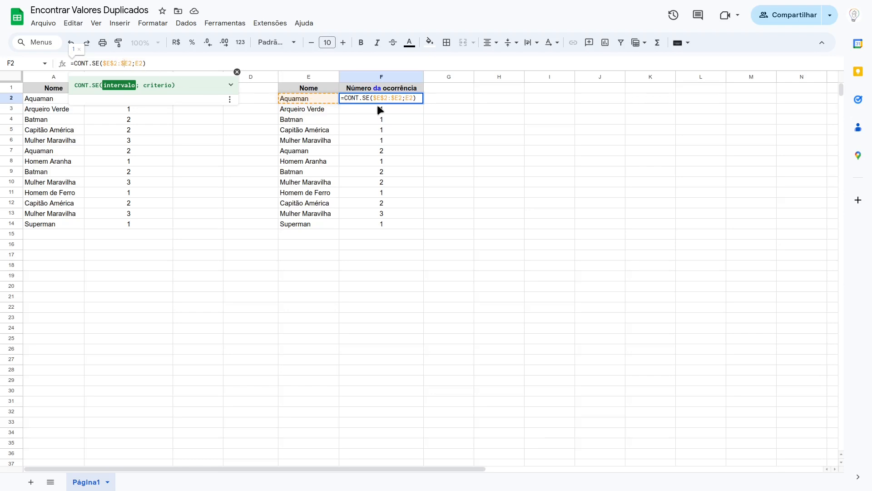
key(Return)
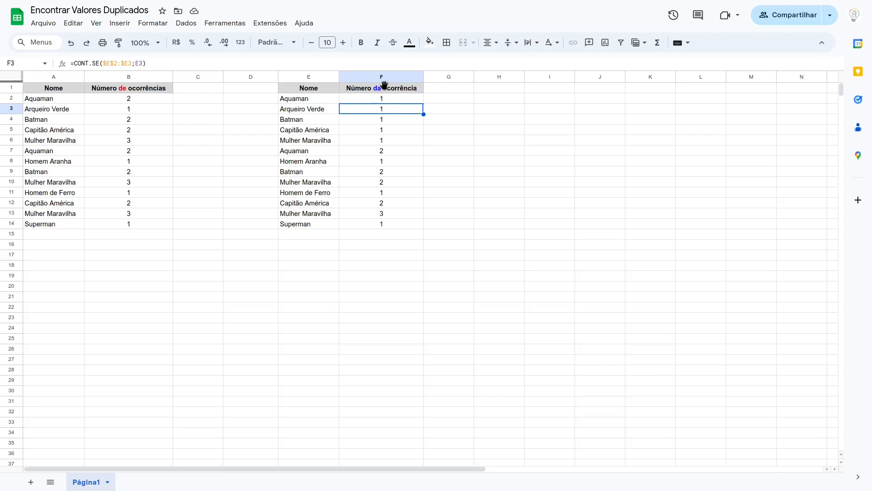
click(127, 59)
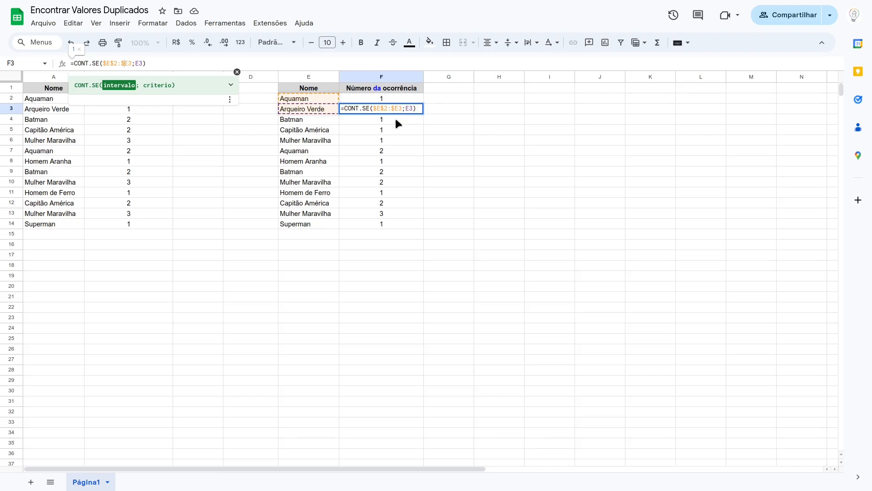
click(391, 150)
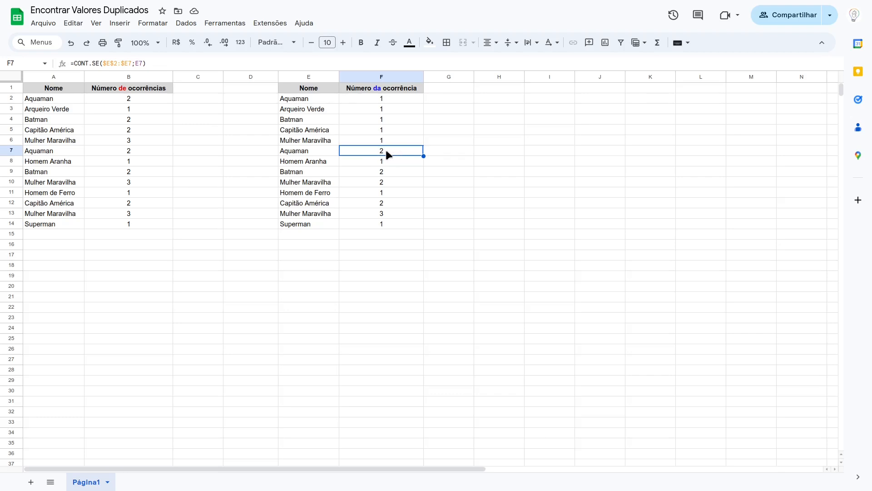
drag(316, 99, 314, 224)
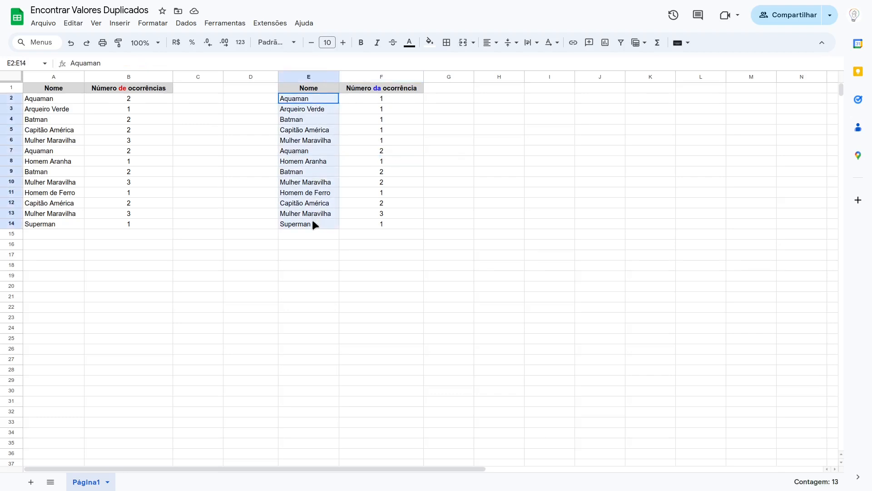
click(391, 100)
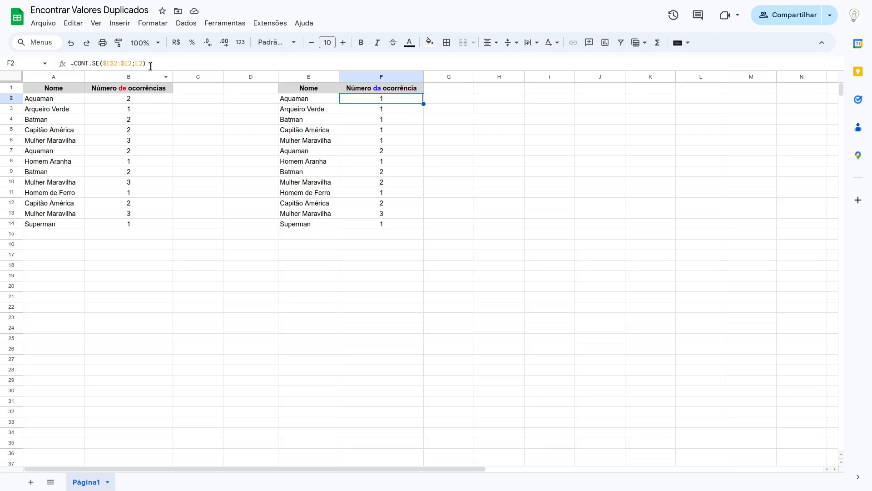
Step: Copy the F2 formula and apply a custom-formula conditional format to E2:E14 with =CONT.SE($E$2:$E2;E2)>1
drag(147, 63, 70, 63)
key(ctrl+c)
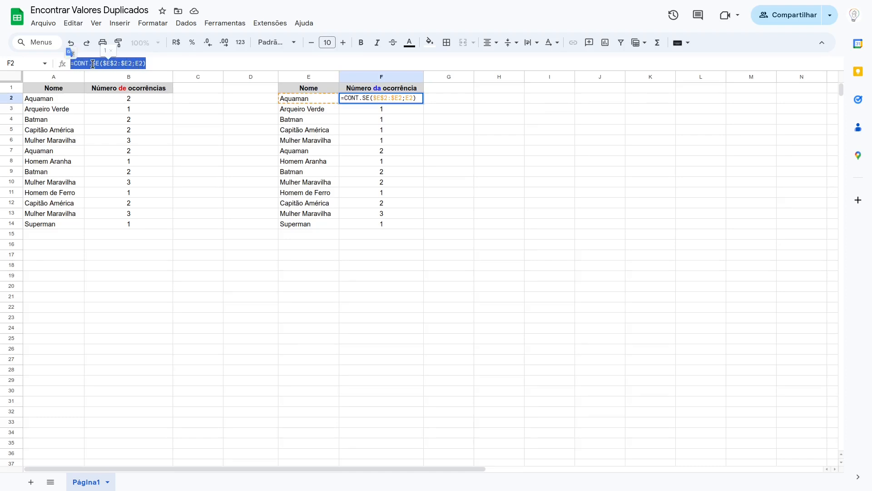
key(Escape)
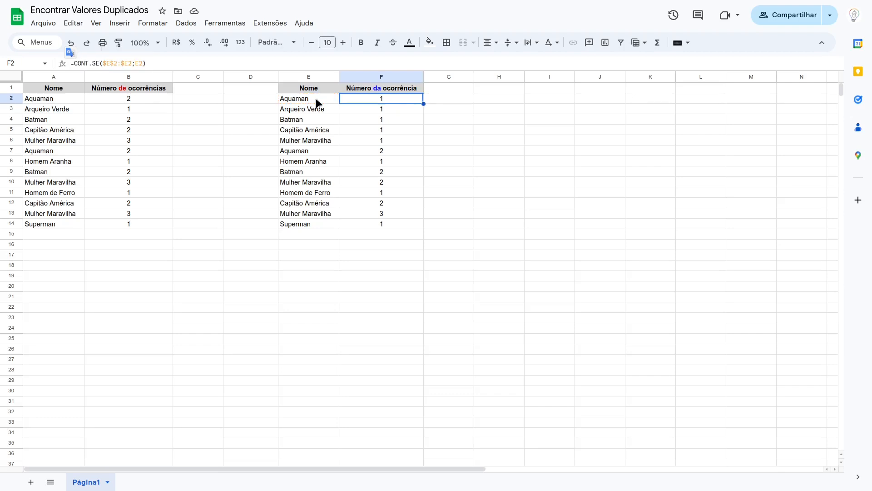
drag(315, 99, 315, 221)
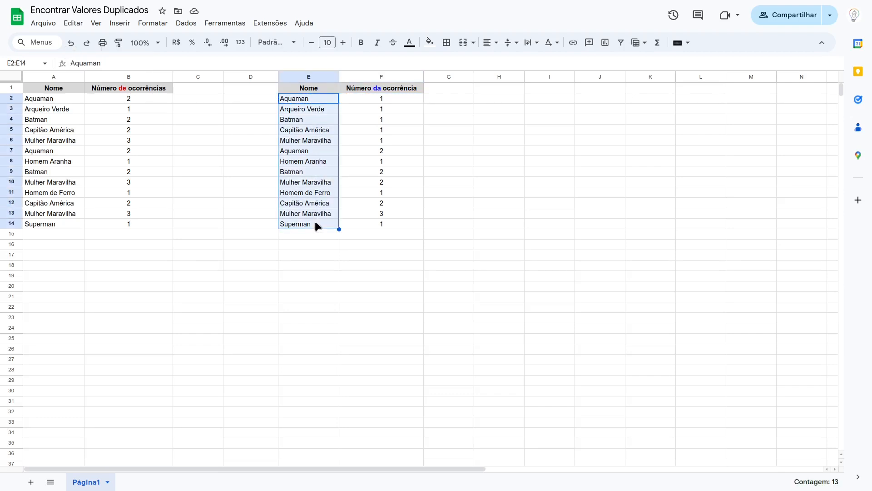
click(153, 23)
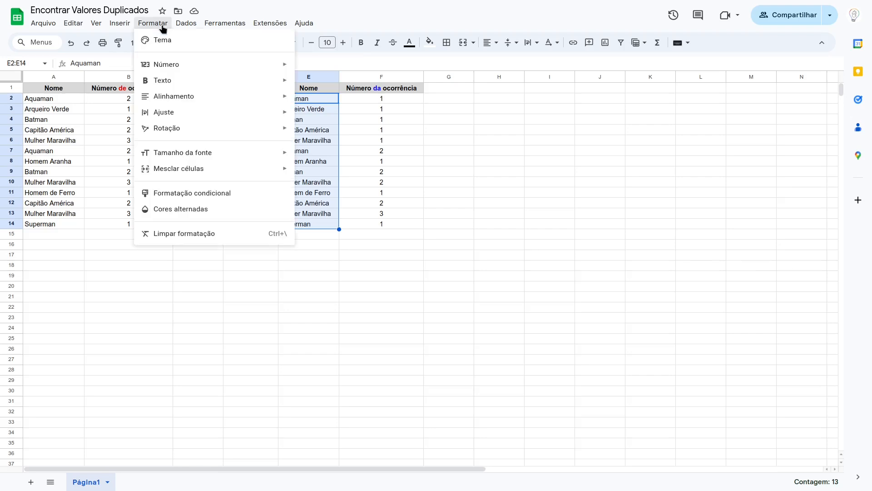
click(197, 192)
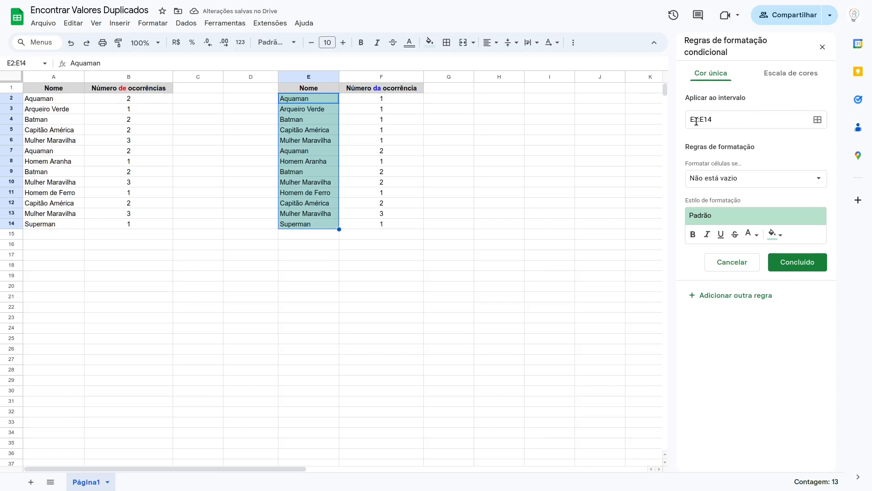
click(725, 182)
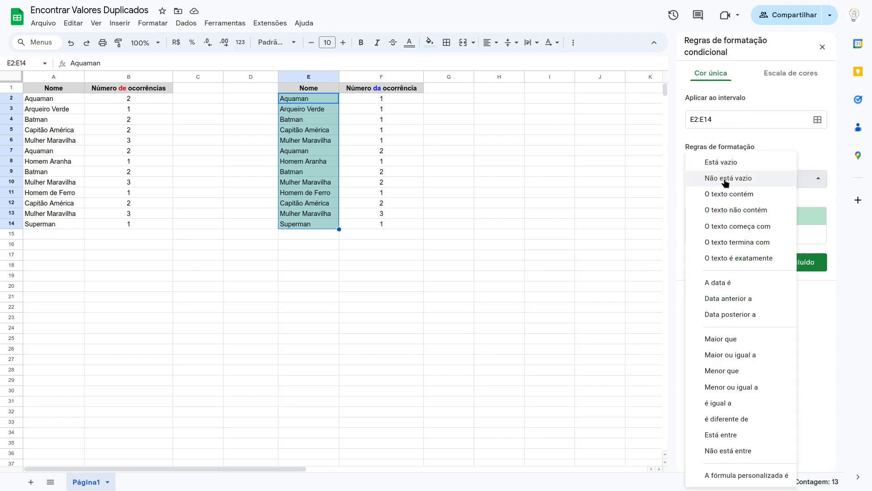
click(746, 475)
click(718, 200)
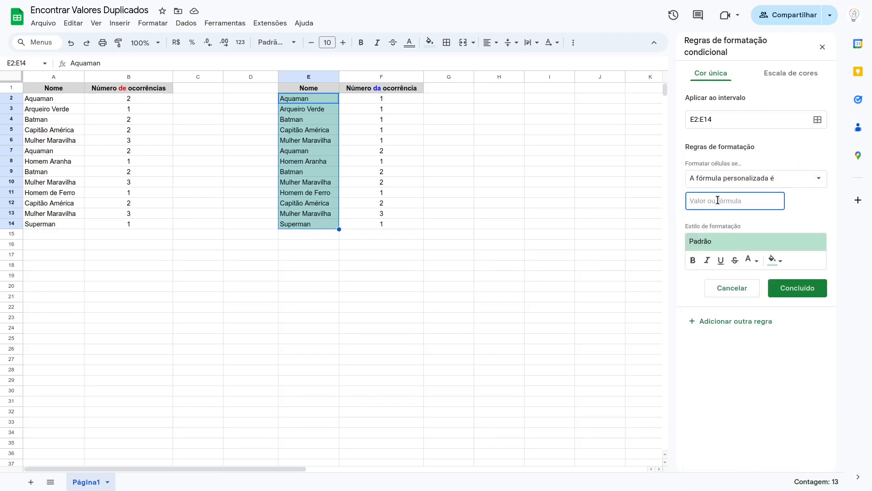
key(ctrl+v)
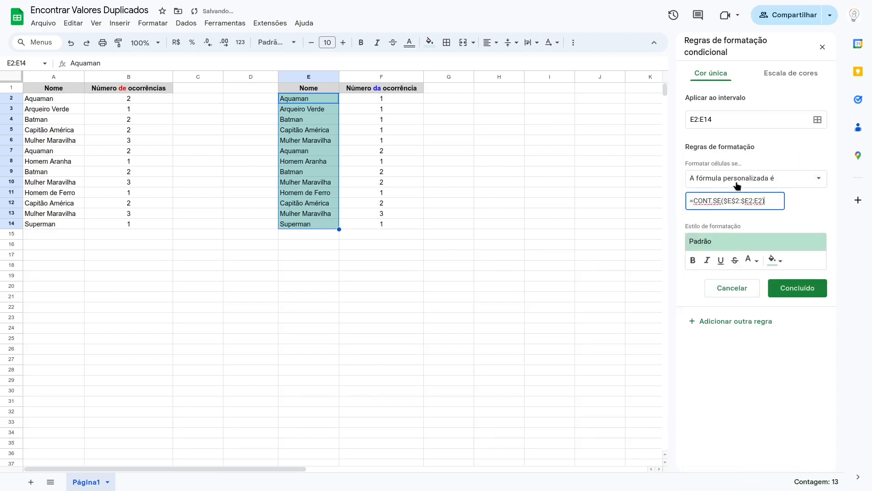
text(>1)
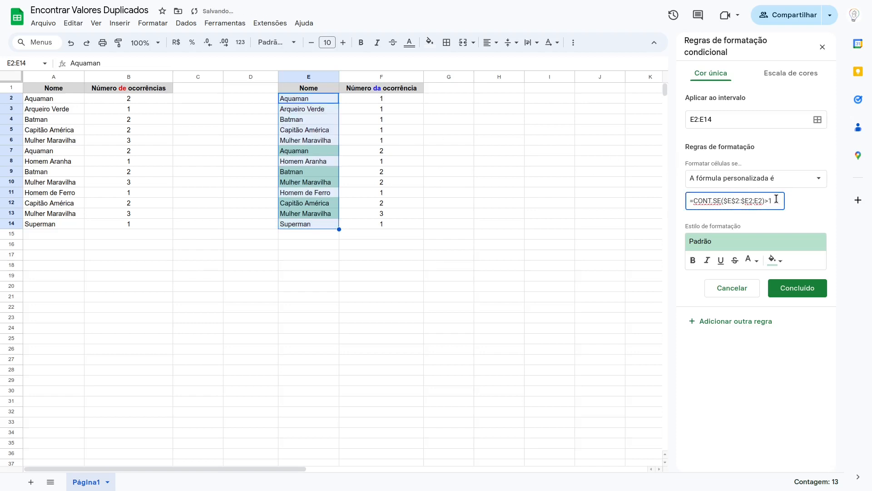
Step: Set the rule's fill colour to yellow and finish the conditional formatting rule
click(777, 260)
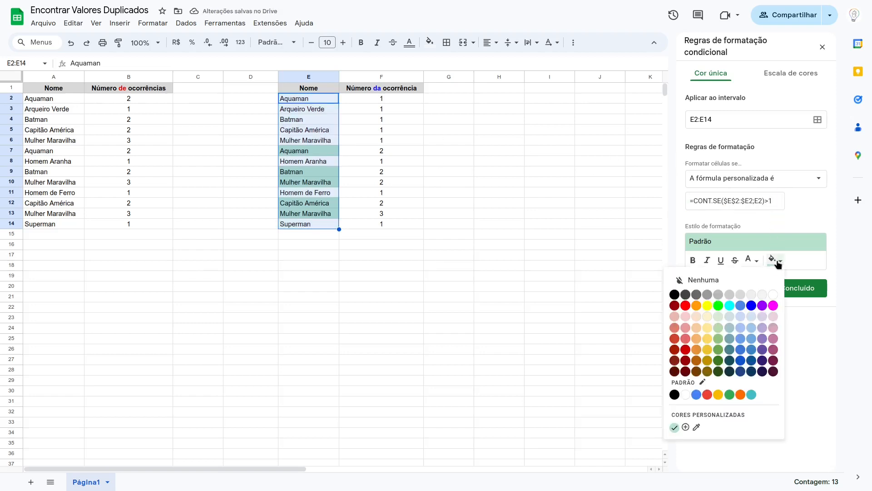
mouse_move(775, 260)
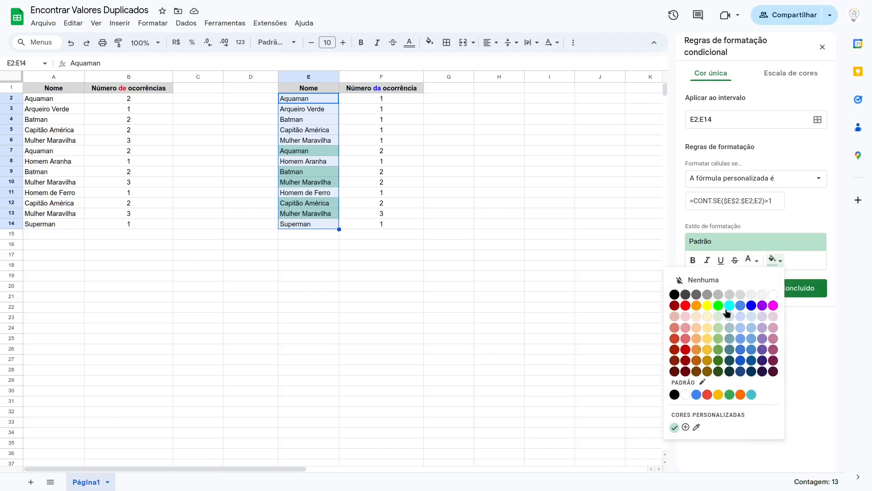
click(707, 307)
click(794, 289)
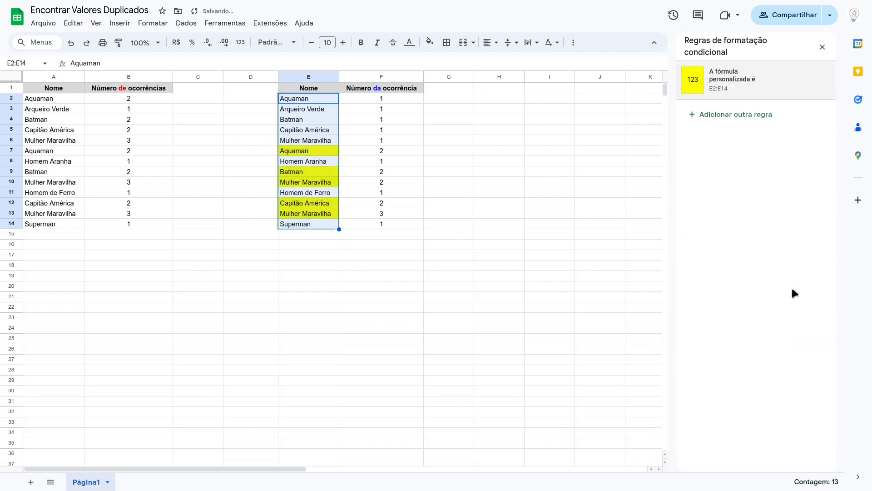
click(453, 160)
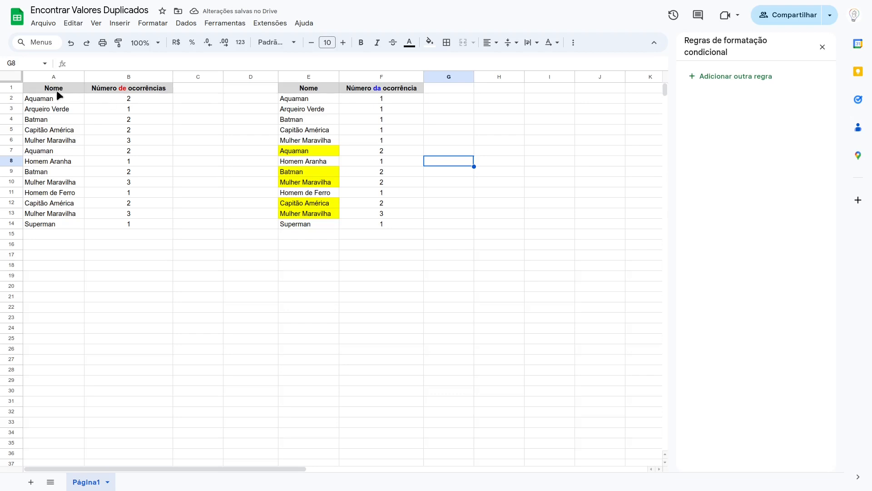
Step: Close the formatting sidebar and create a filter on the header row A1:F1
drag(56, 90, 389, 92)
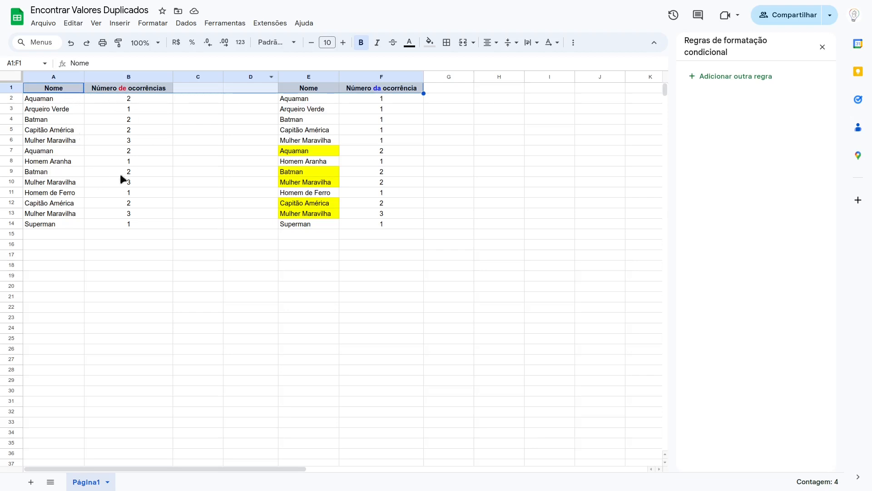
click(575, 42)
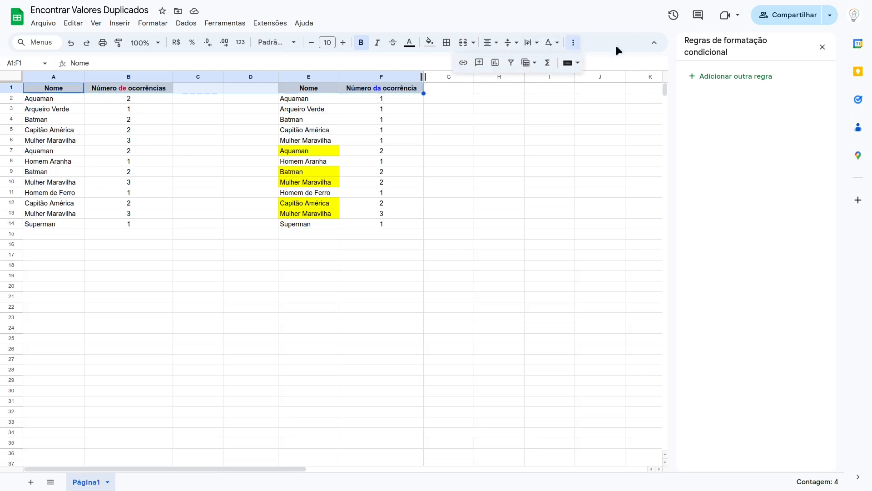
click(822, 47)
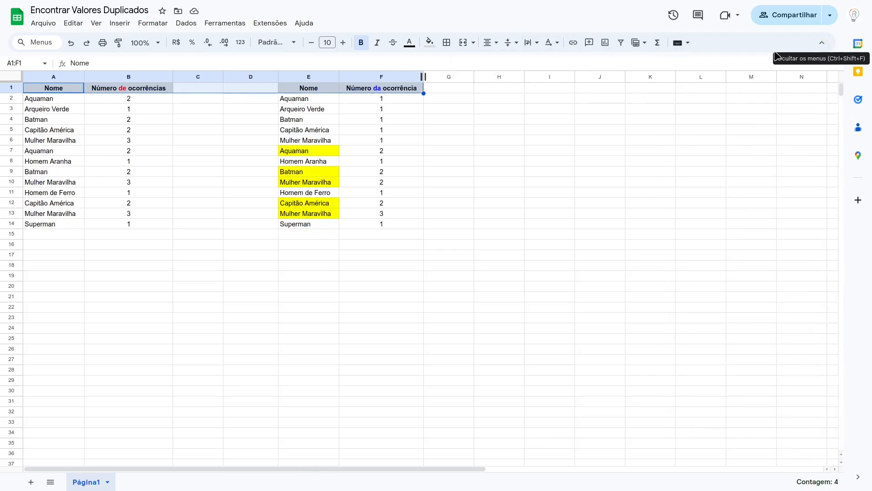
click(619, 43)
Step: Filter the Número da ocorrência column to show only occurrence numbers 2 and 3
click(435, 99)
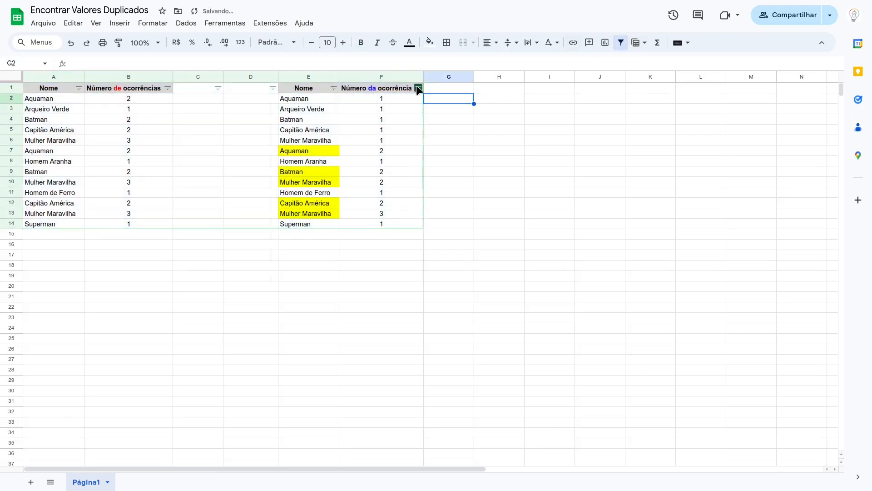
click(417, 88)
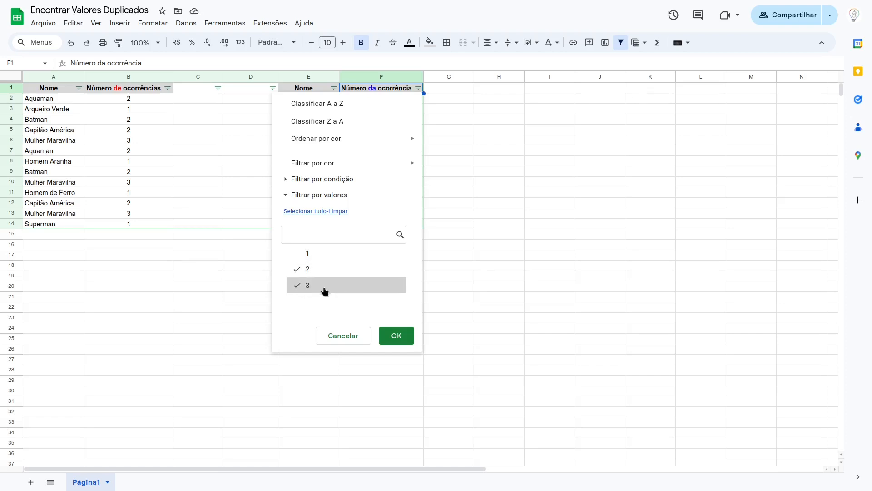
click(407, 336)
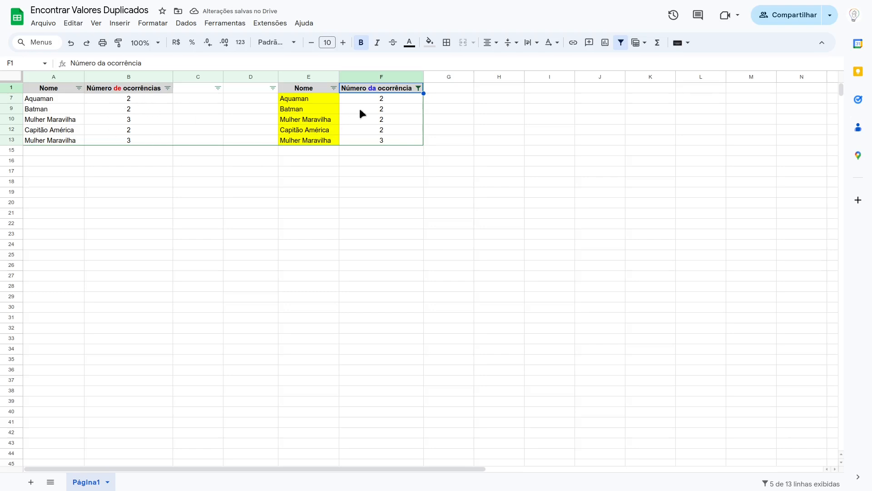
Step: Change the Número da ocorrência filter to show only occurrence number 1 and review the remaining names
click(418, 88)
click(339, 210)
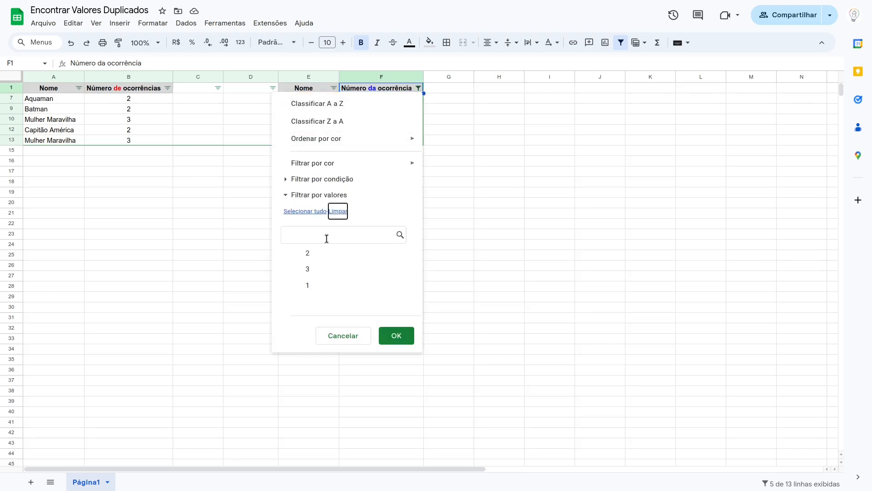
click(313, 290)
click(400, 337)
click(130, 99)
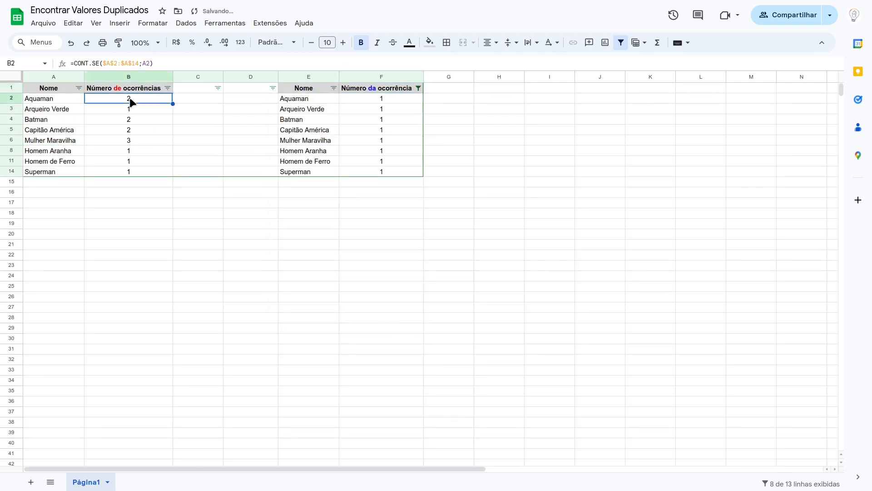
click(72, 99)
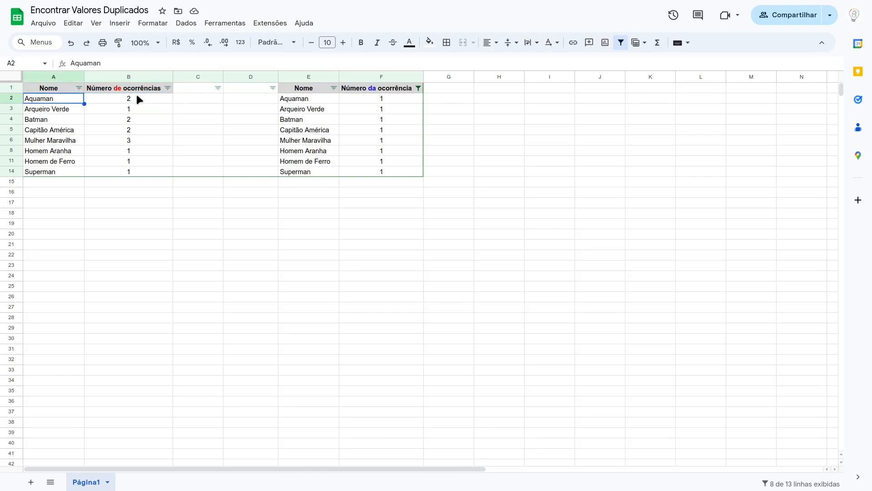
Step: Reset the Número da ocorrência filter to select all values again
click(418, 88)
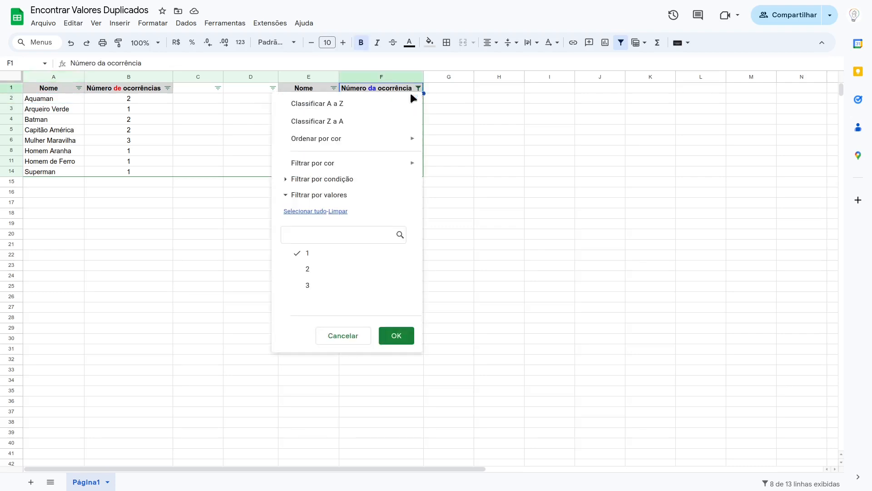
click(317, 212)
click(395, 338)
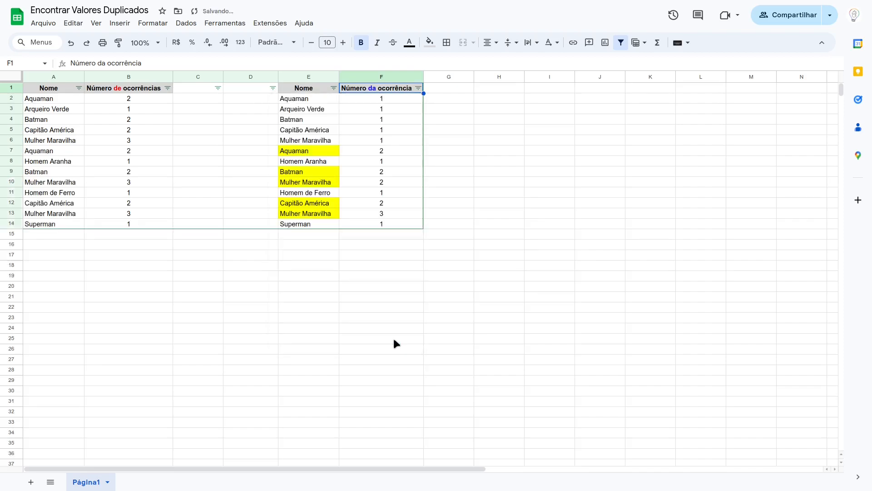